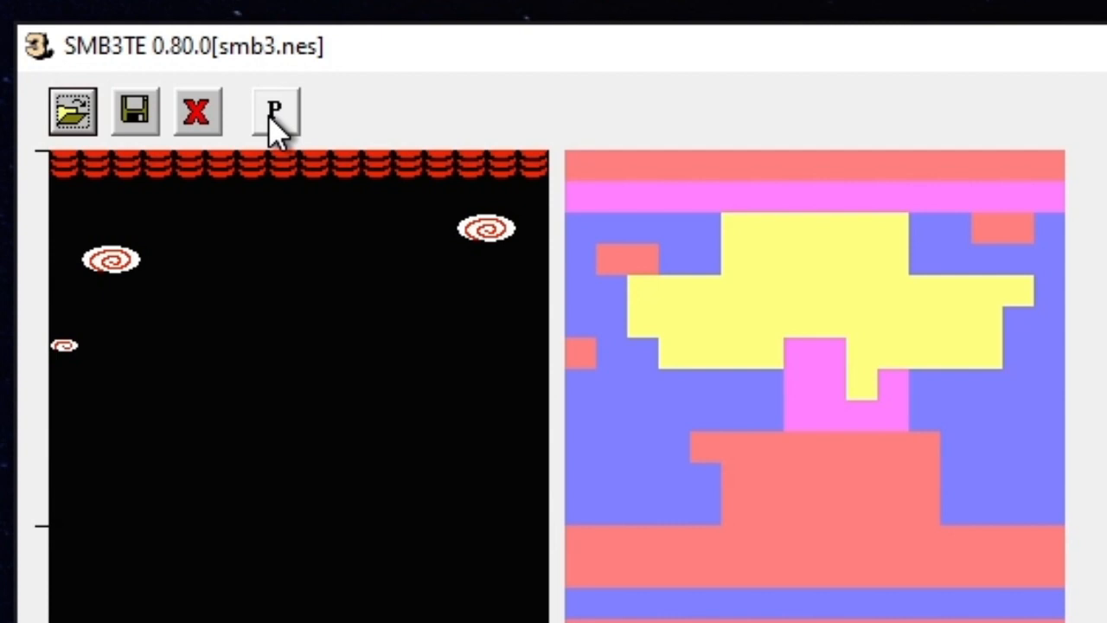
# Cycle the smb3.nes title screen preview through its palette fade stages several times
pyautogui.click(272, 122)
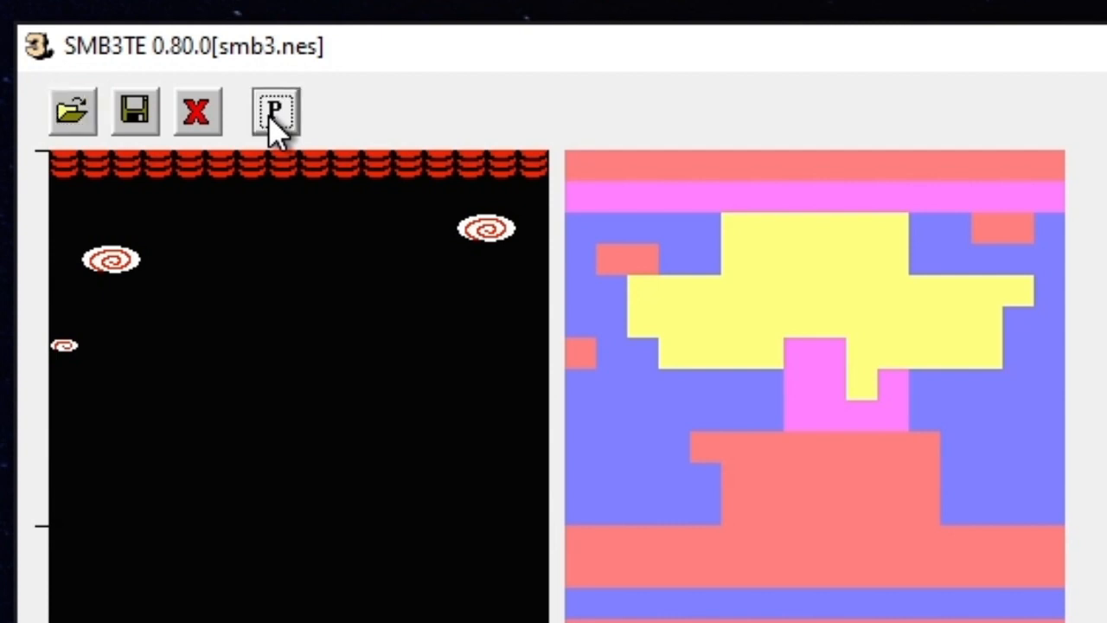
pyautogui.click(272, 114)
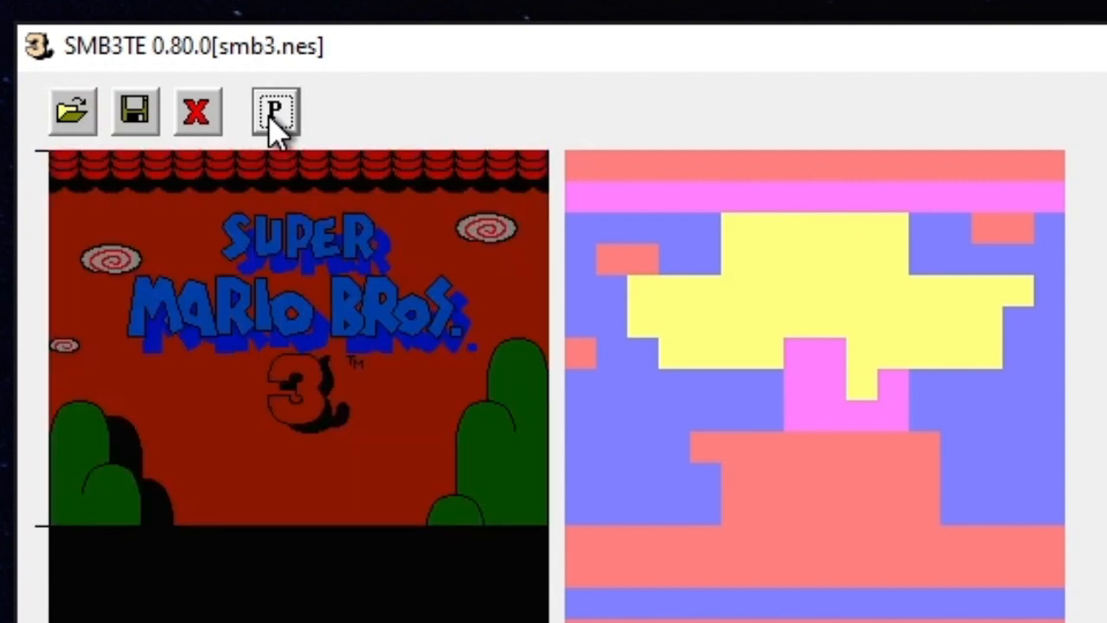
pyautogui.click(274, 112)
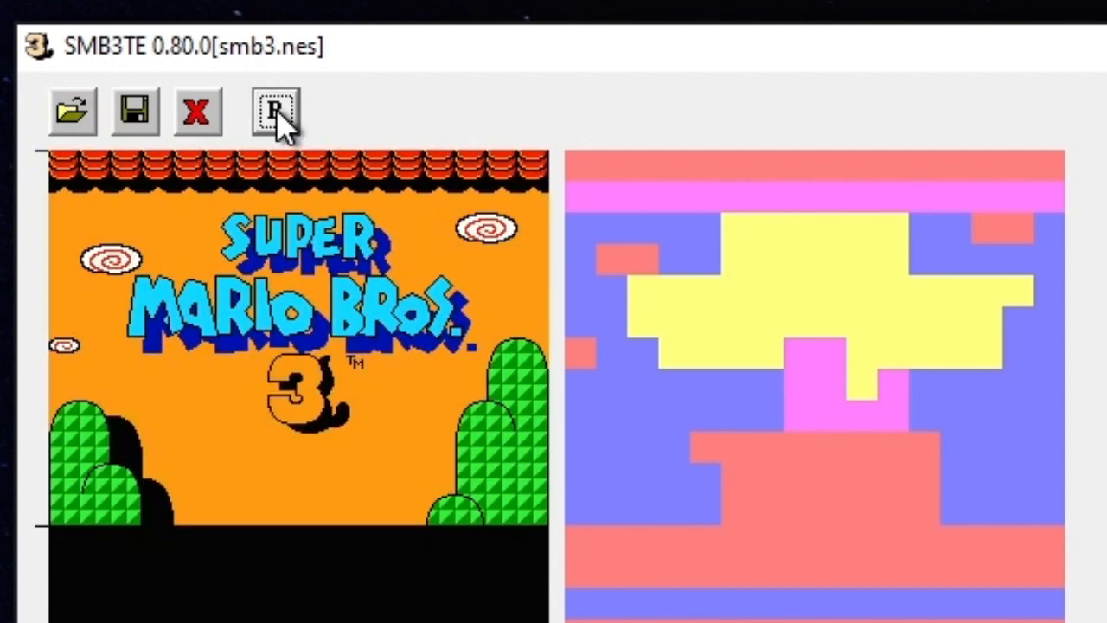
pyautogui.click(275, 113)
pyautogui.click(275, 114)
pyautogui.click(275, 115)
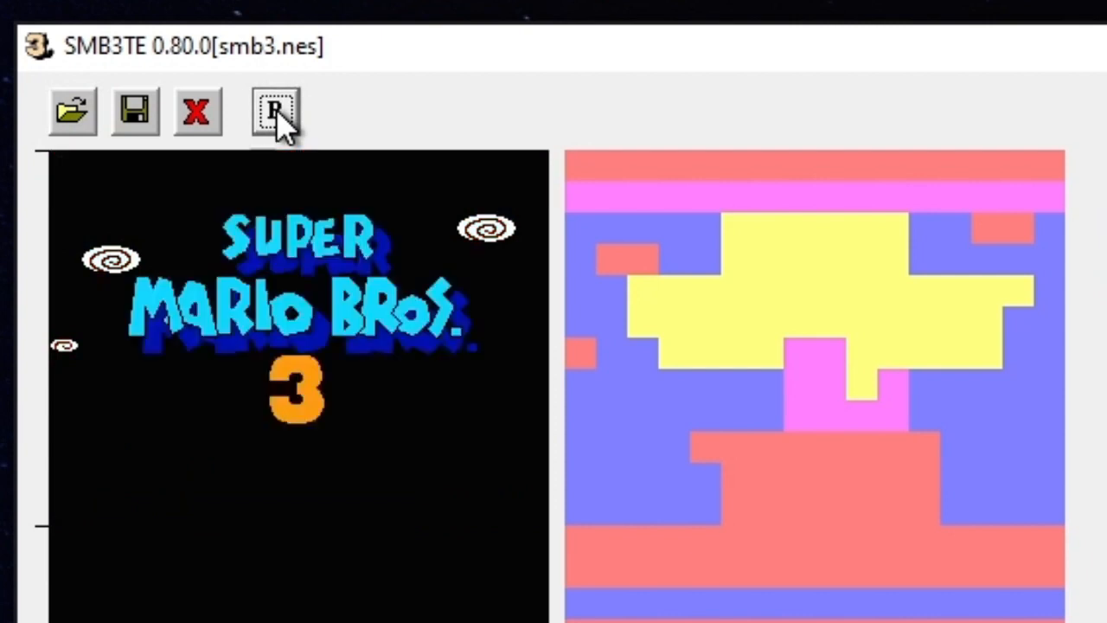
pyautogui.click(275, 114)
pyautogui.click(275, 114)
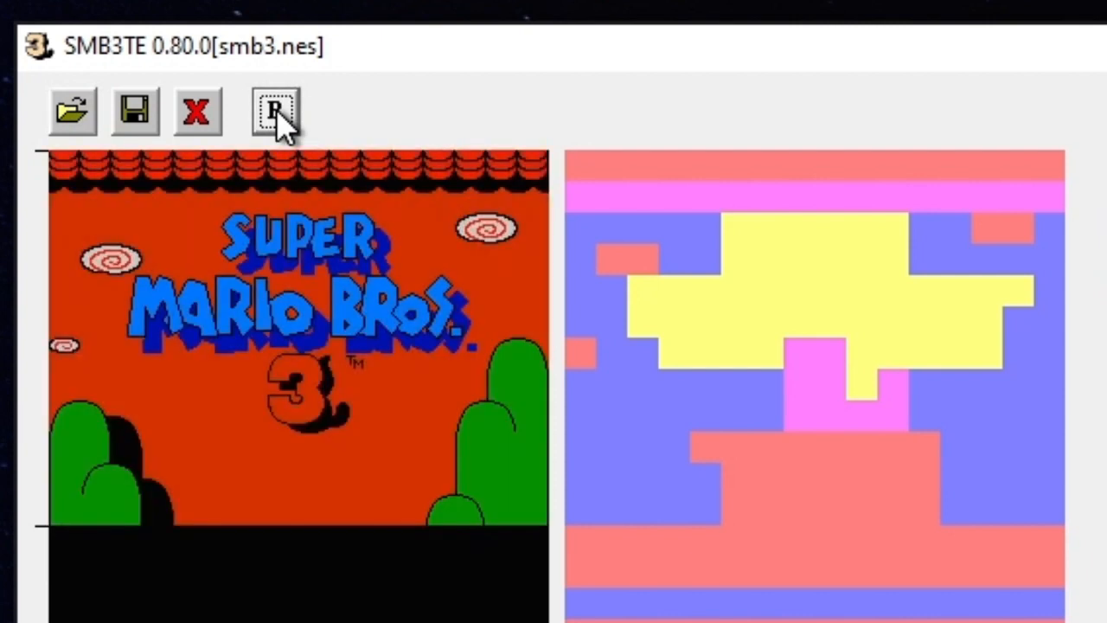
pyautogui.click(275, 113)
pyautogui.click(275, 113)
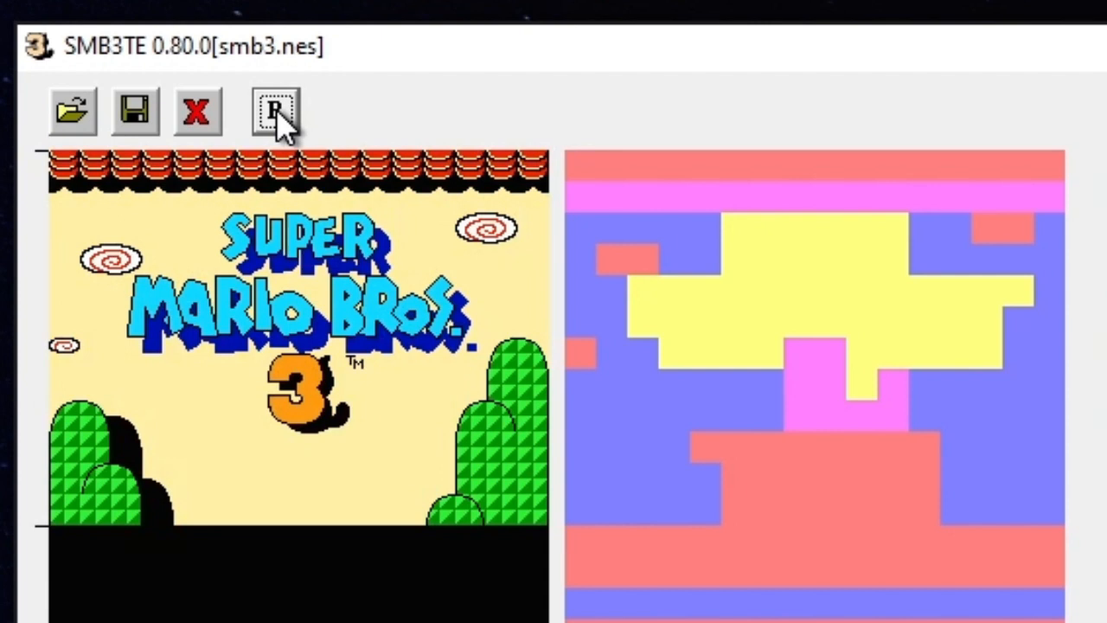
pyautogui.click(275, 113)
pyautogui.click(275, 112)
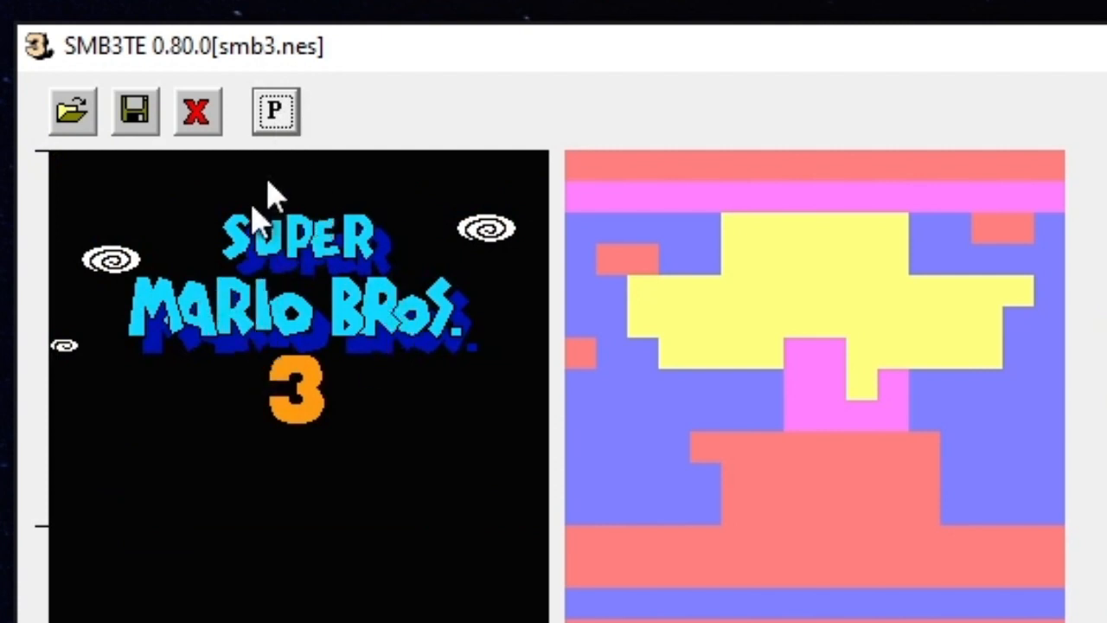
pyautogui.click(271, 114)
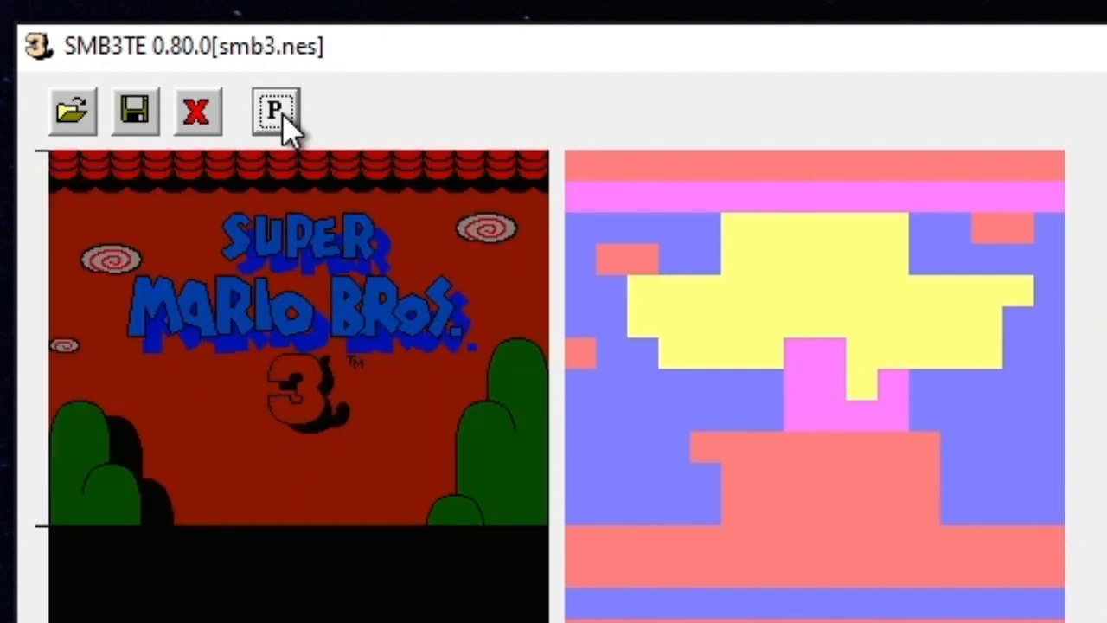
pyautogui.click(288, 117)
pyautogui.click(289, 119)
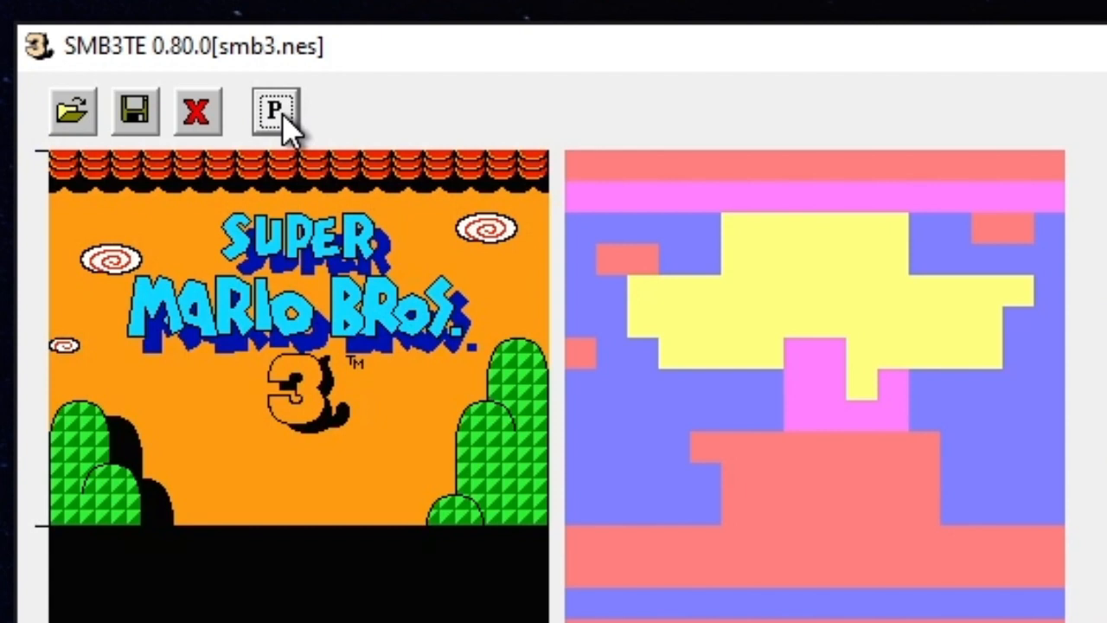
pyautogui.click(287, 118)
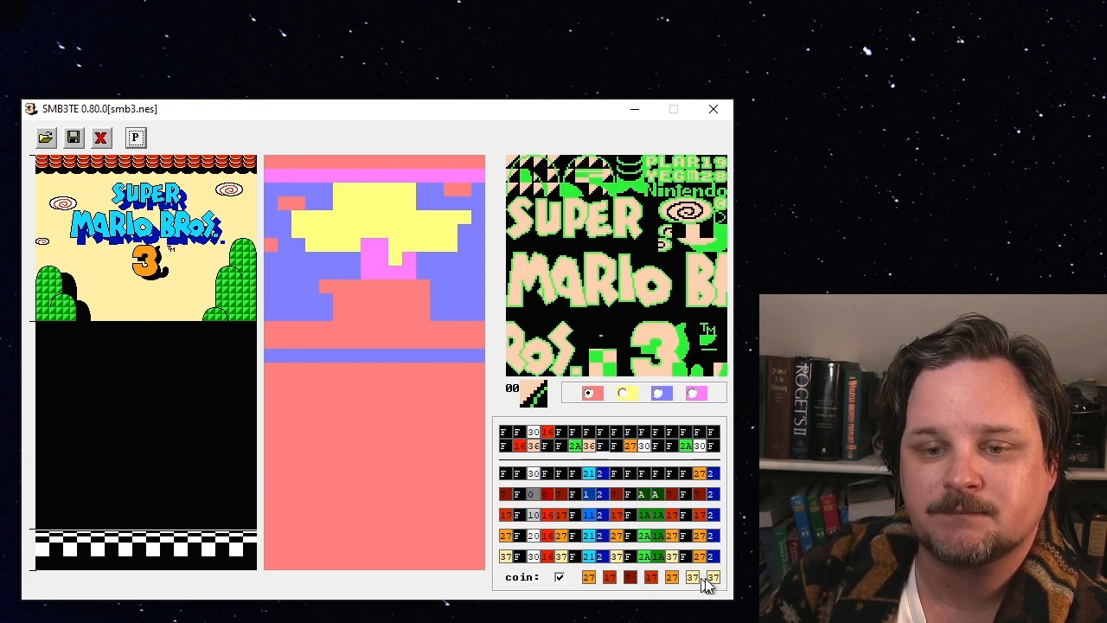
# Disable the coin option and enable it again
pyautogui.click(558, 578)
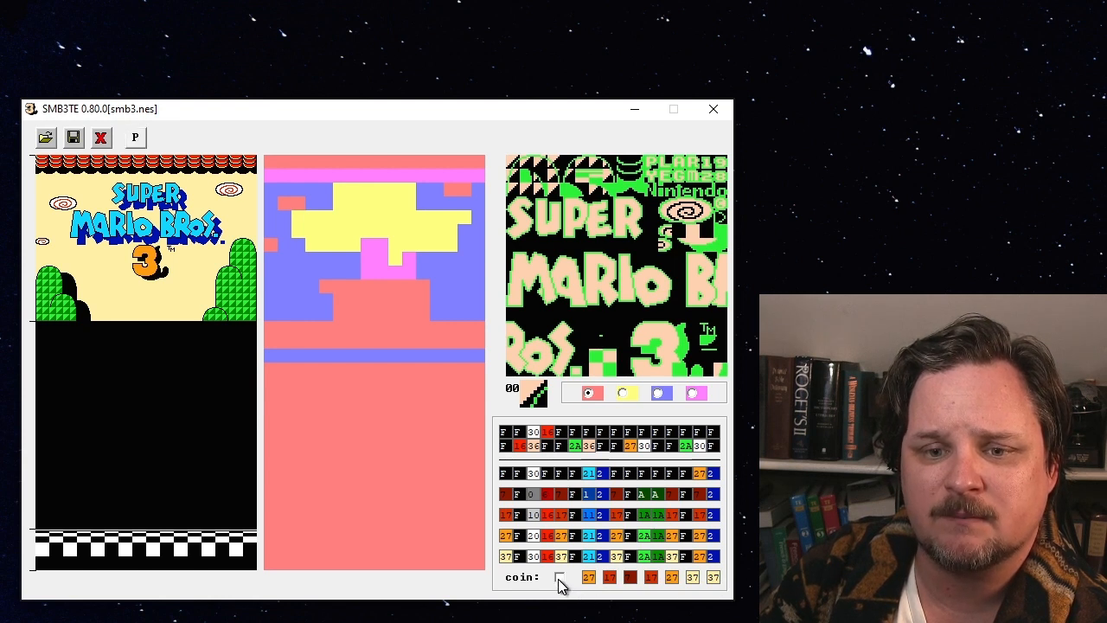
pyautogui.click(558, 578)
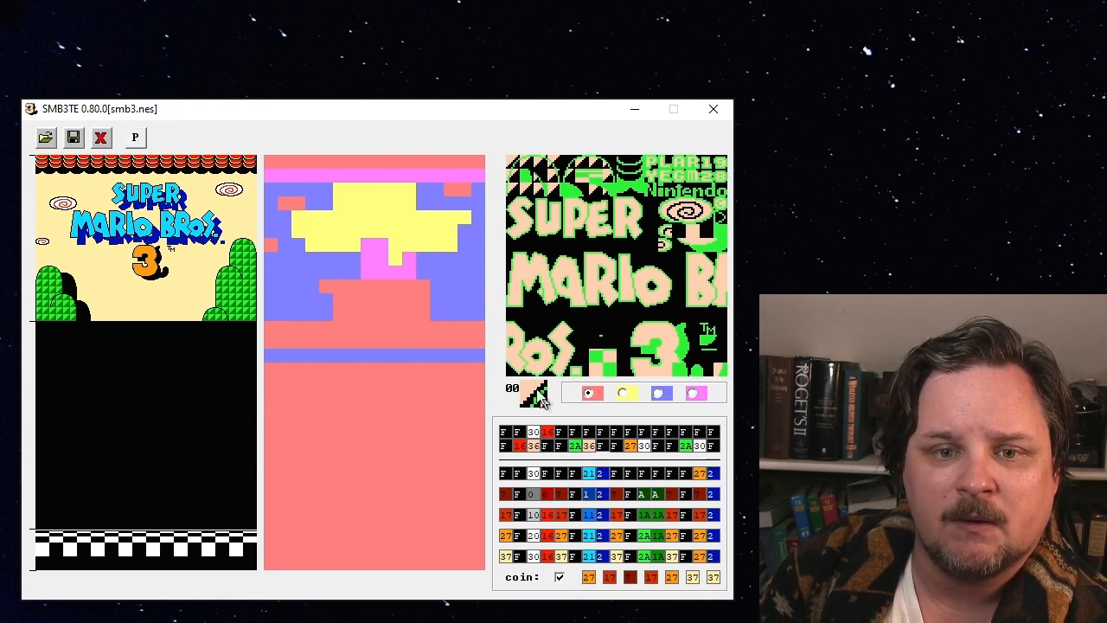
# Assign the pink palette to the yellow attribute blocks covering the word SUPER in the title logo
pyautogui.click(693, 394)
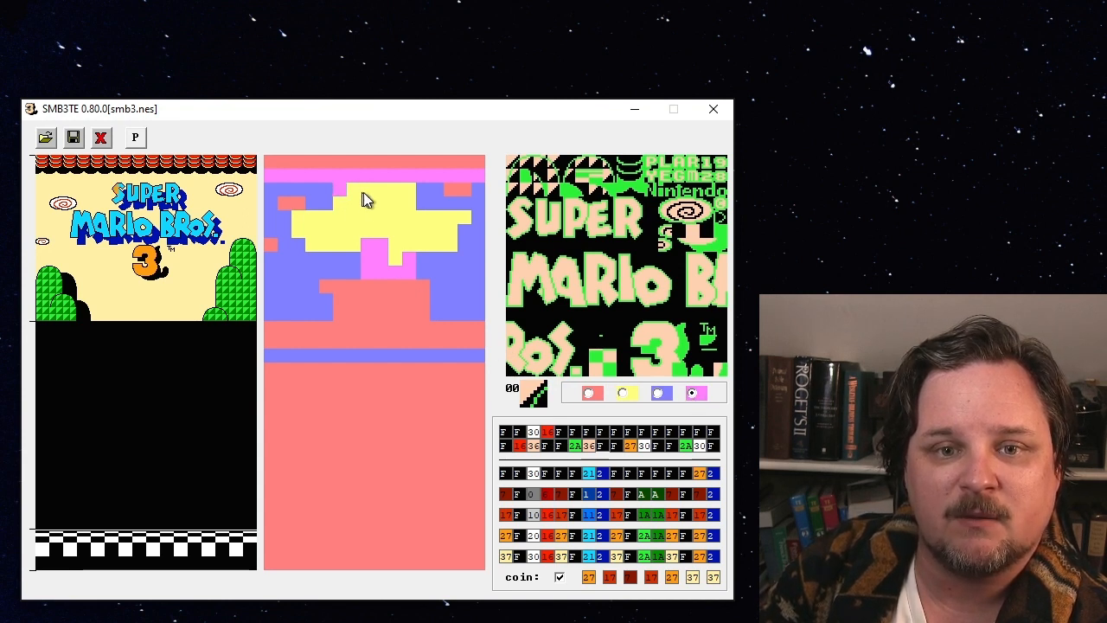
pyautogui.moveTo(407, 190); pyautogui.dragTo(361, 197)
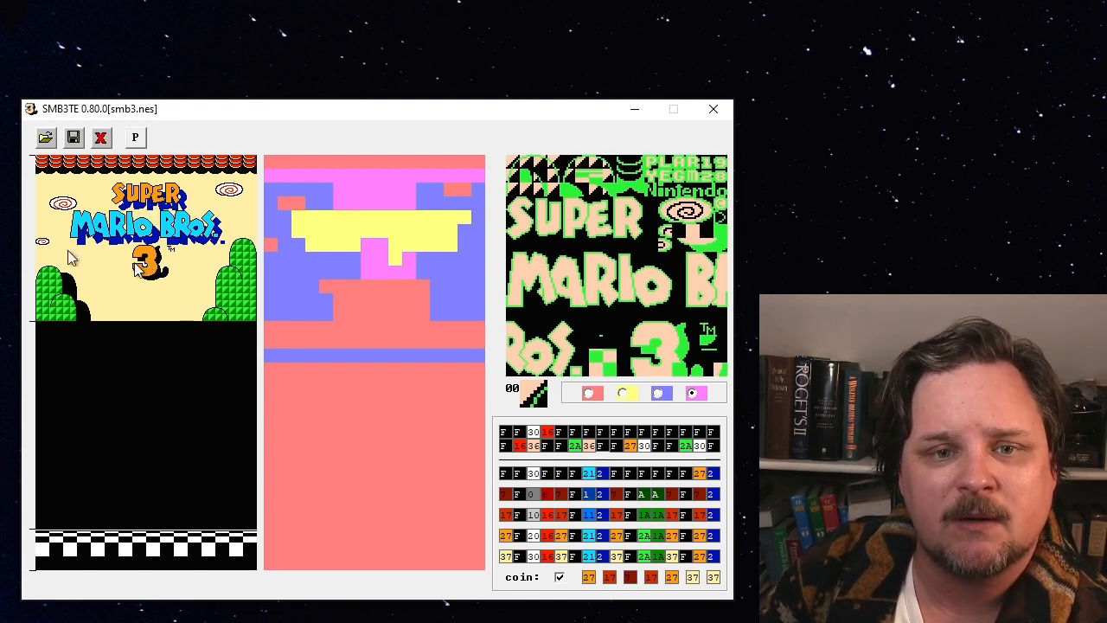
# Assign the blue palette to all the yellow attribute blocks covering MARIO BROS. in the title logo
pyautogui.click(657, 397)
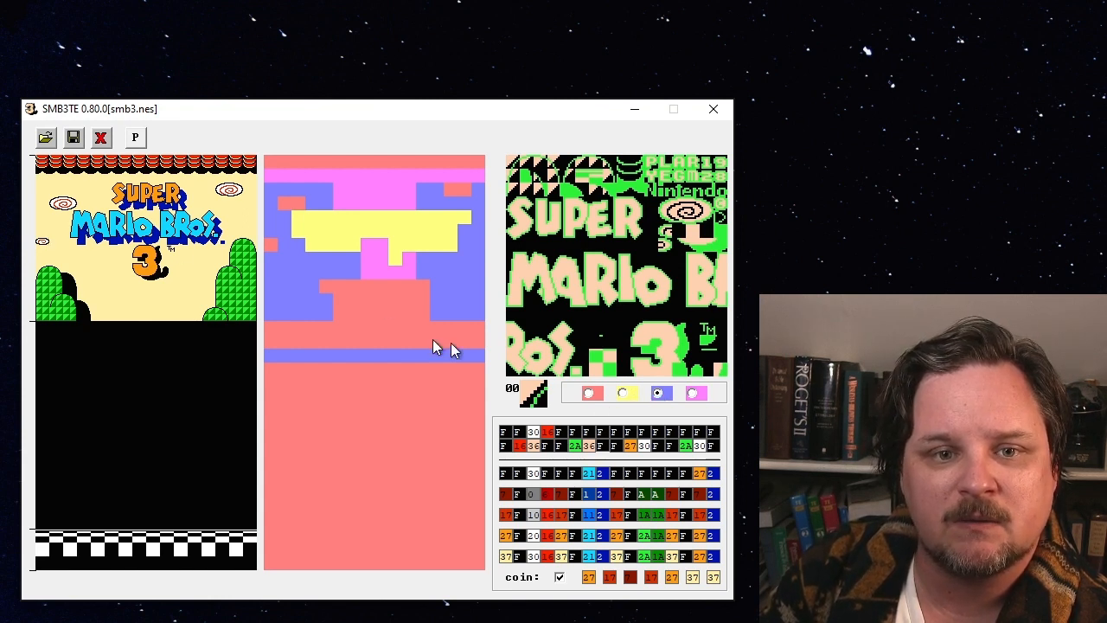
pyautogui.click(314, 230)
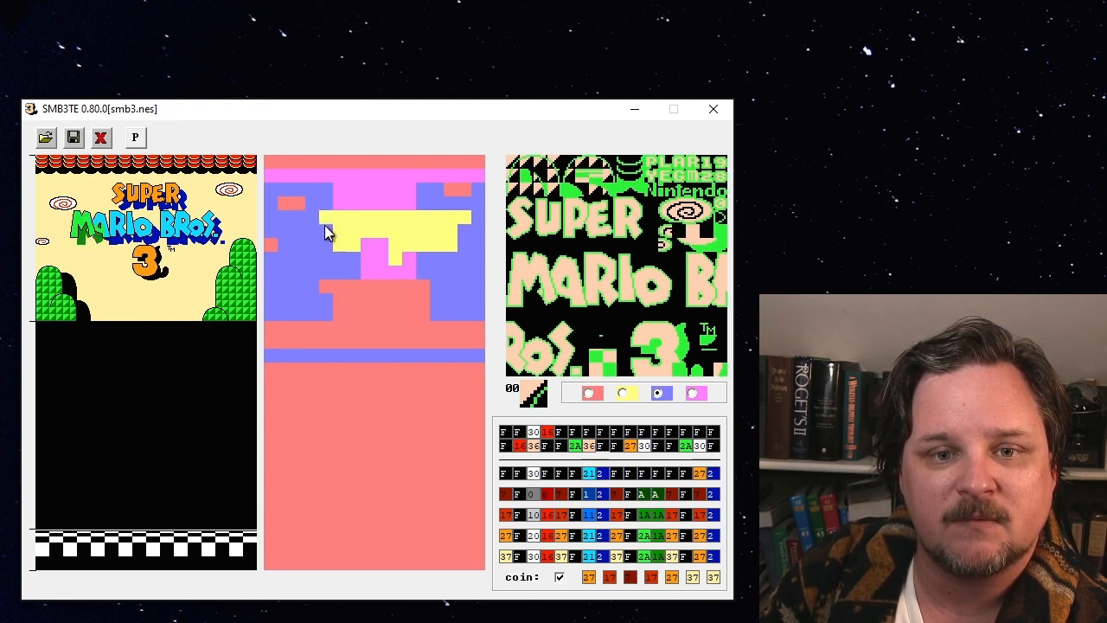
pyautogui.click(324, 221)
pyautogui.click(334, 219)
pyautogui.click(339, 233)
pyautogui.click(341, 244)
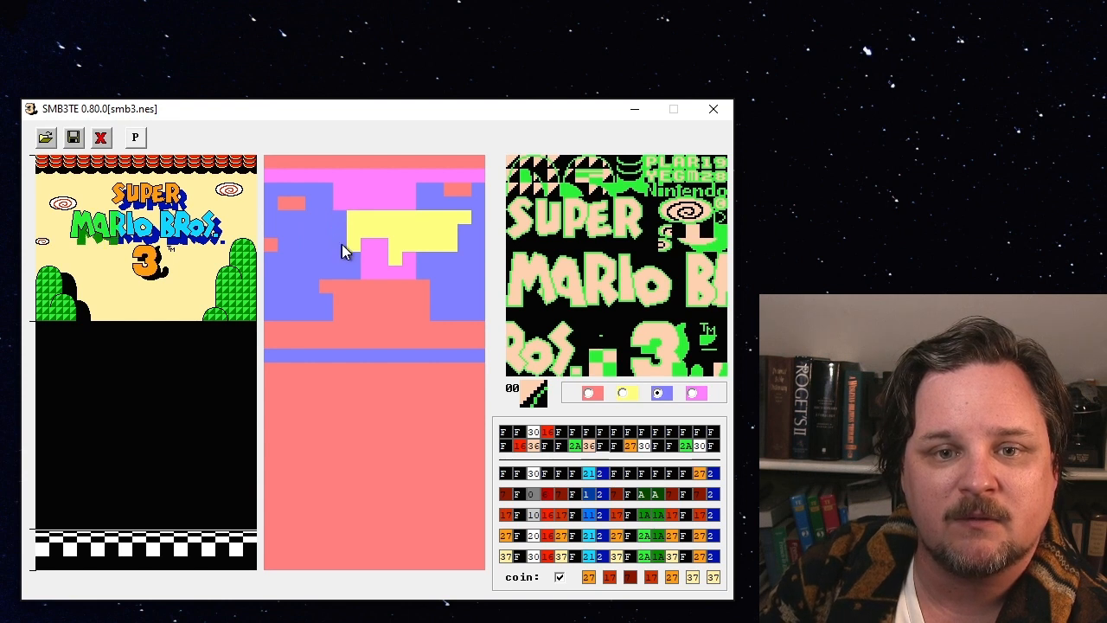
pyautogui.click(351, 239)
pyautogui.click(351, 230)
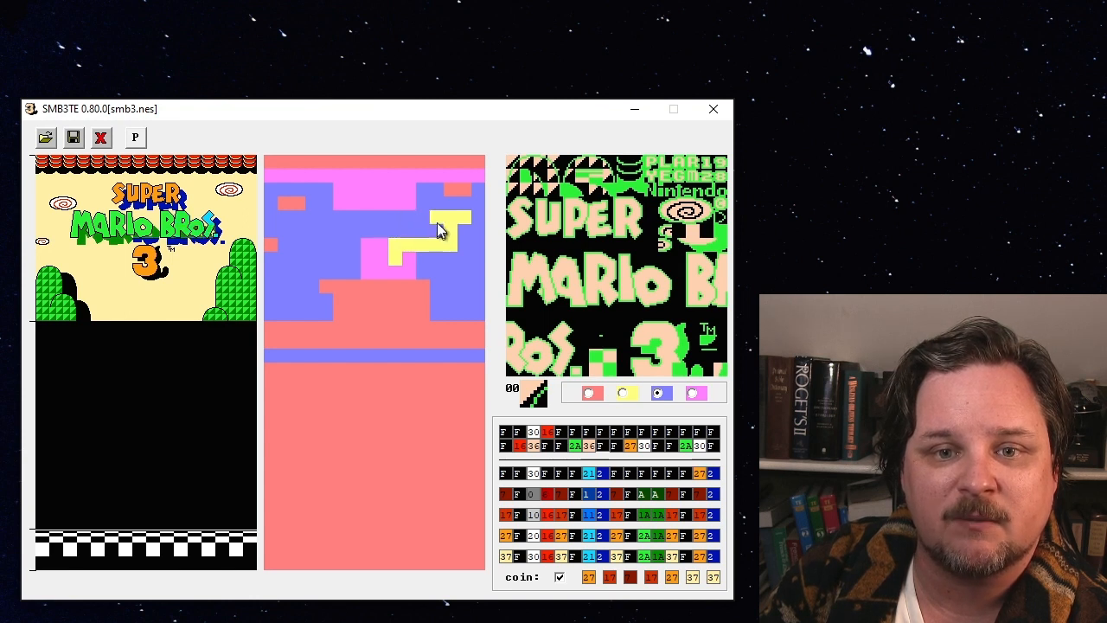
pyautogui.moveTo(436, 230)
pyautogui.mouseDown()
pyautogui.moveTo(466, 218)
pyautogui.moveTo(454, 244)
pyautogui.moveTo(419, 249)
pyautogui.mouseUp()
pyautogui.click(395, 254)
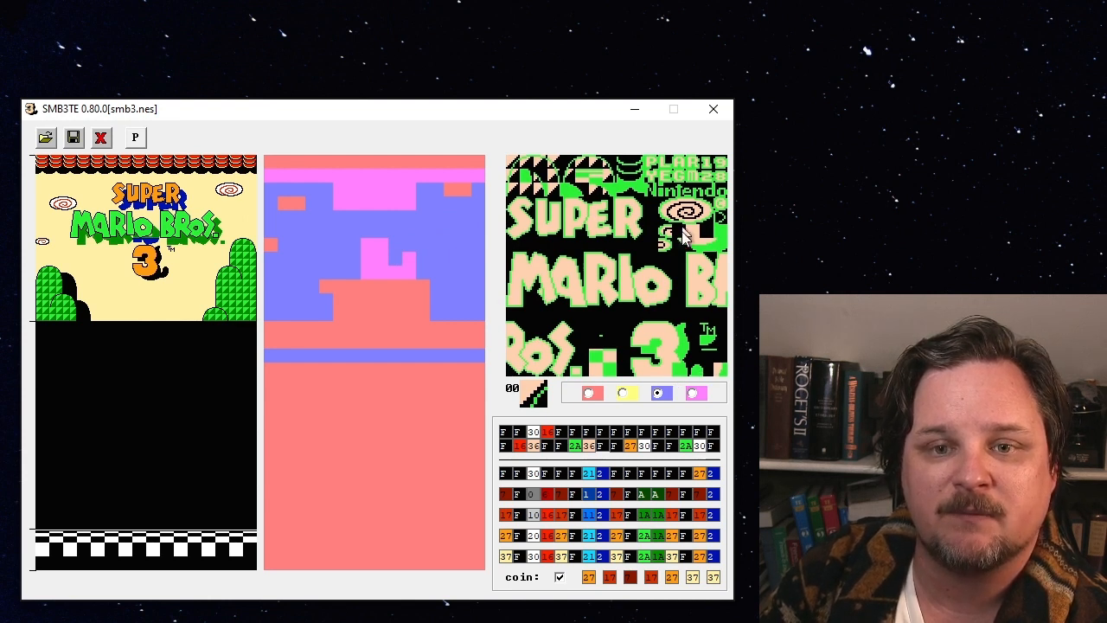
# Replace the M of MARIO with the S from SUPER using tiles 30, 40, 50, 31, 41 and 51, plus blank tile 61
pyautogui.click(516, 207)
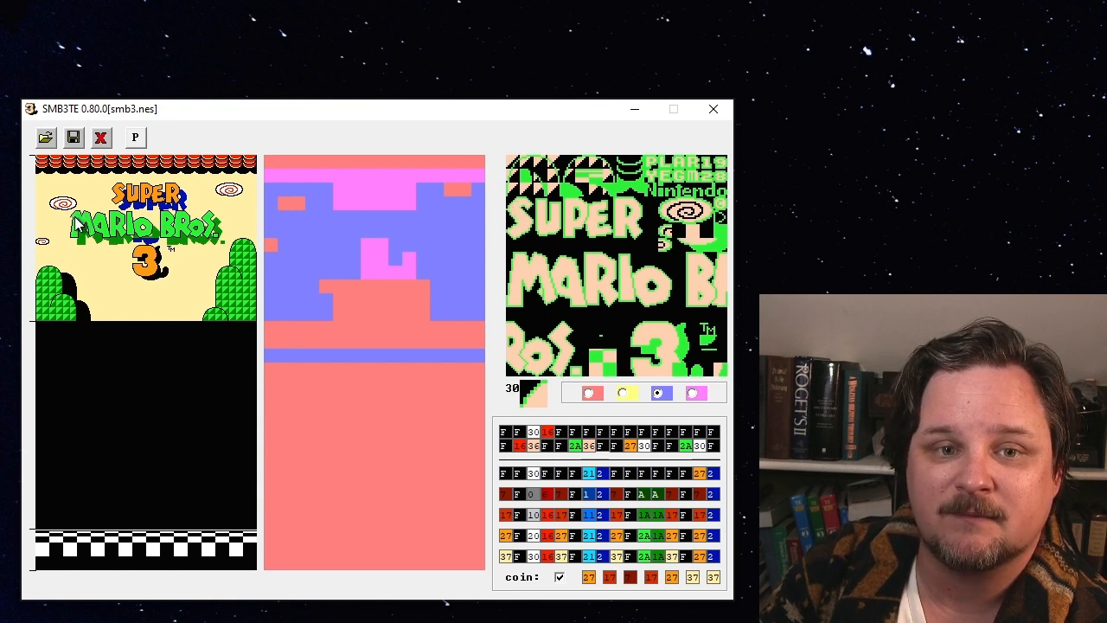
pyautogui.click(515, 217)
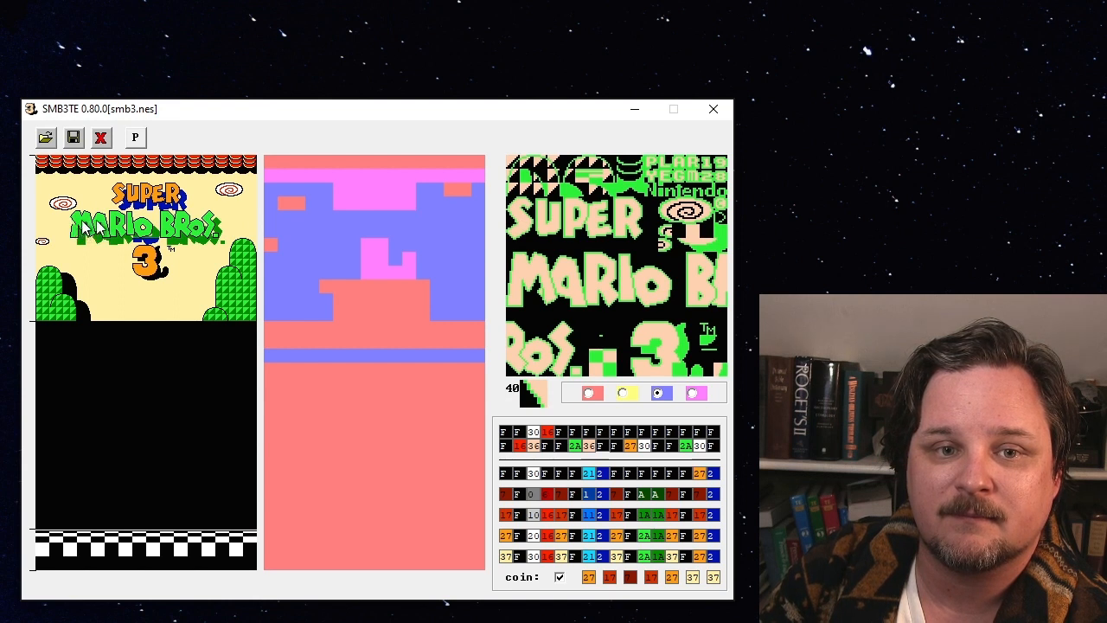
pyautogui.click(508, 230)
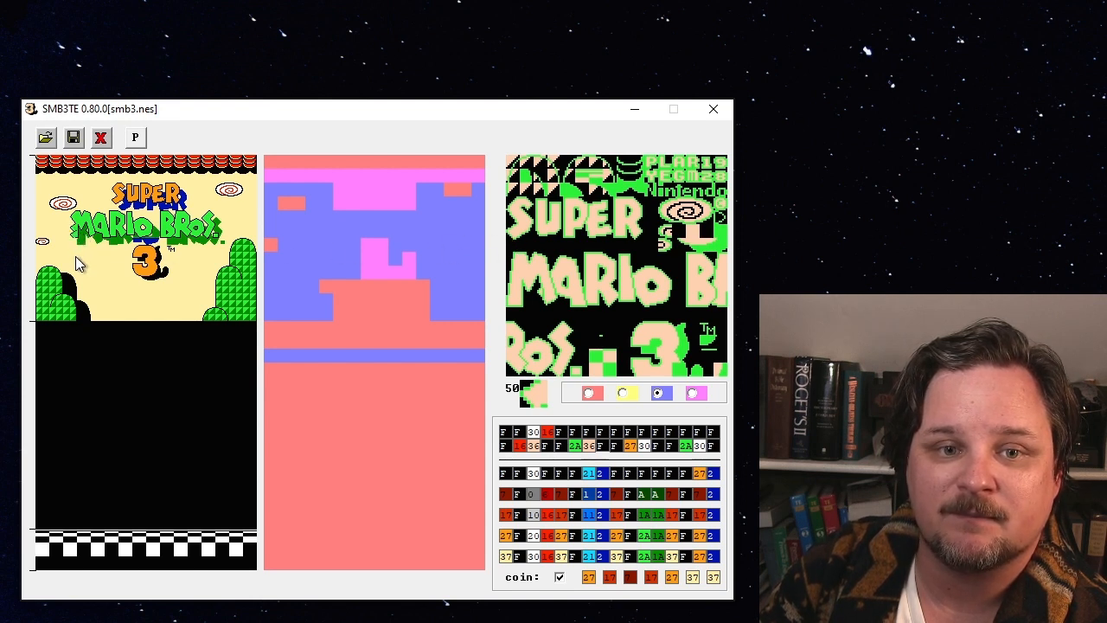
pyautogui.click(528, 204)
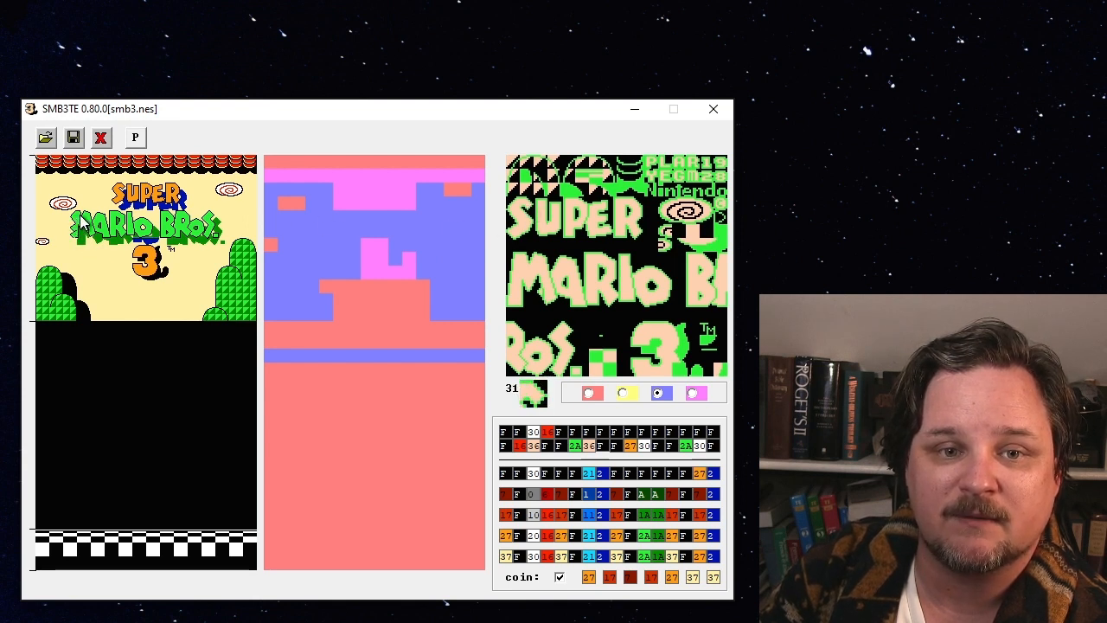
pyautogui.click(527, 217)
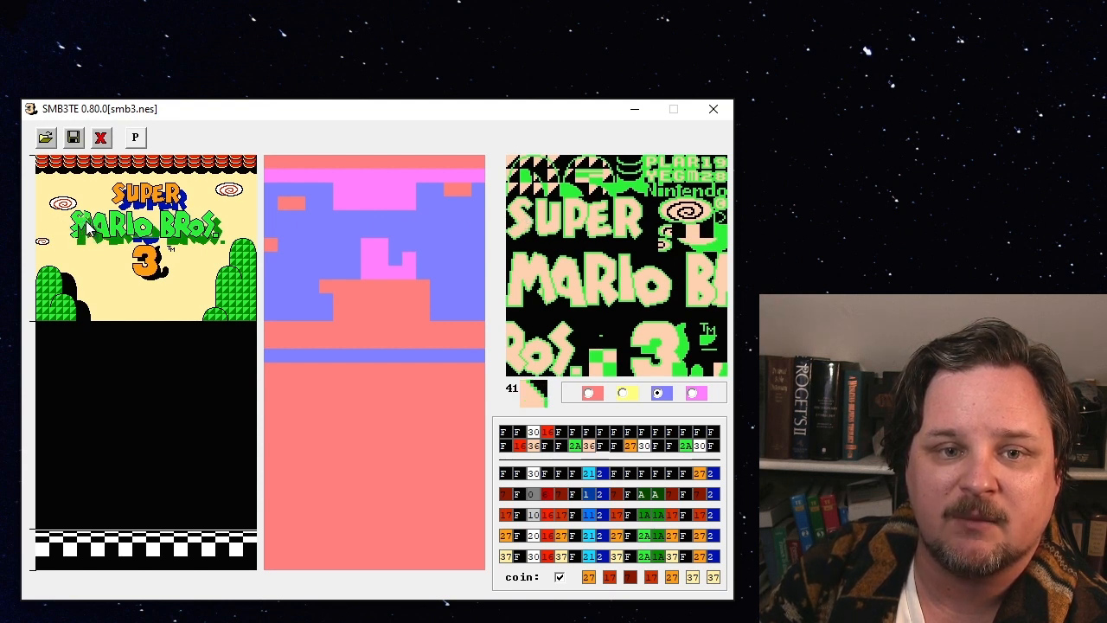
pyautogui.click(530, 231)
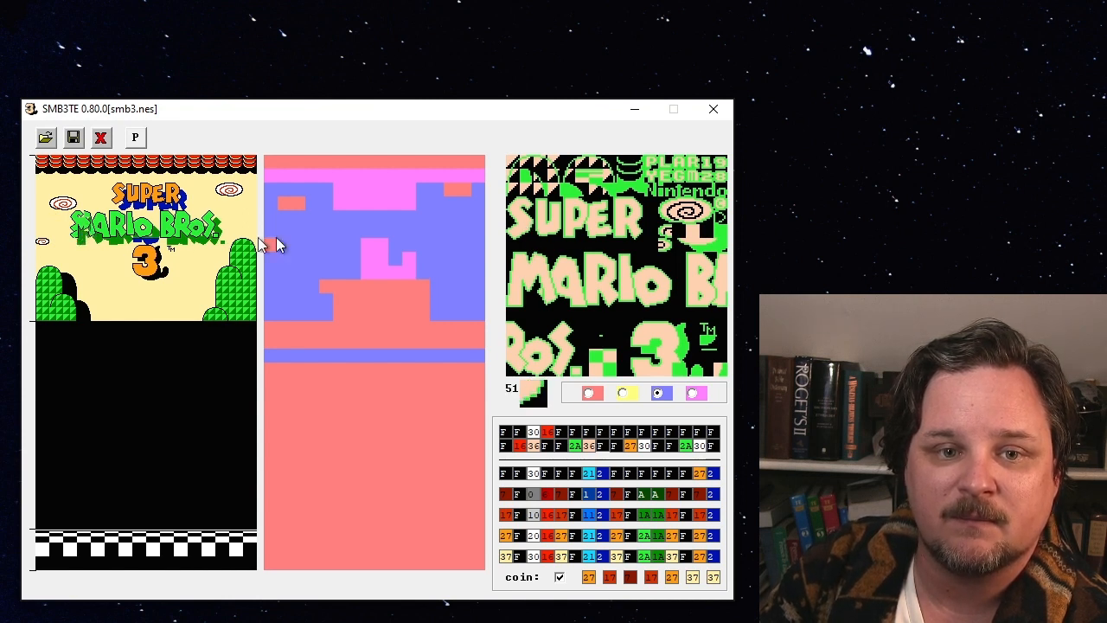
pyautogui.click(528, 244)
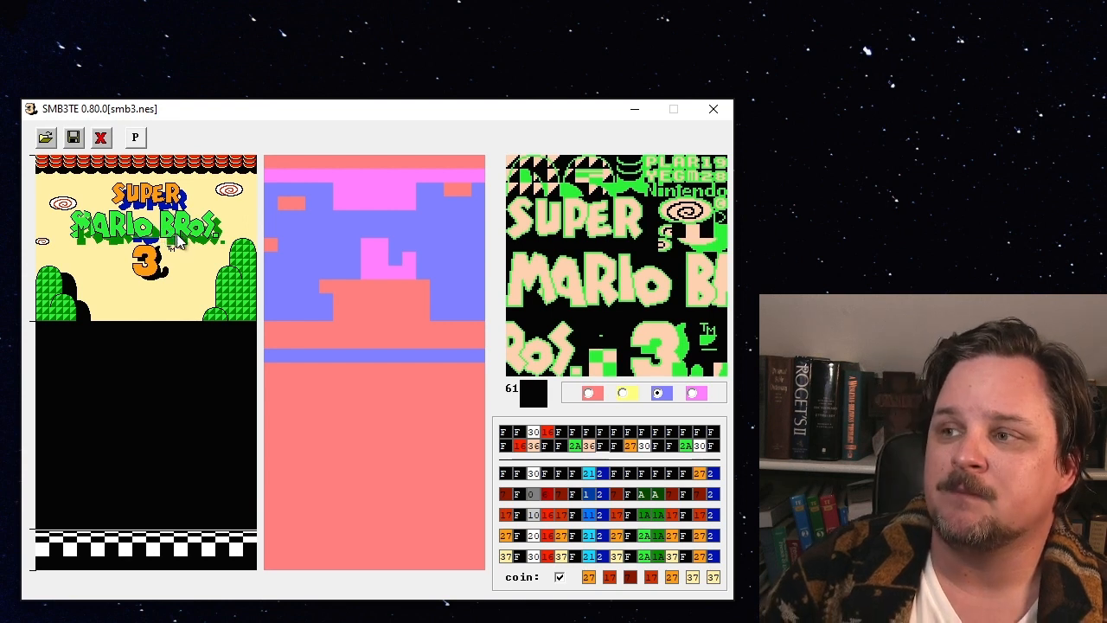
# Open the ROM Boot Camp.nes from the BOOT CAMP hack folder
pyautogui.click(47, 140)
pyautogui.doubleClick(315, 303)
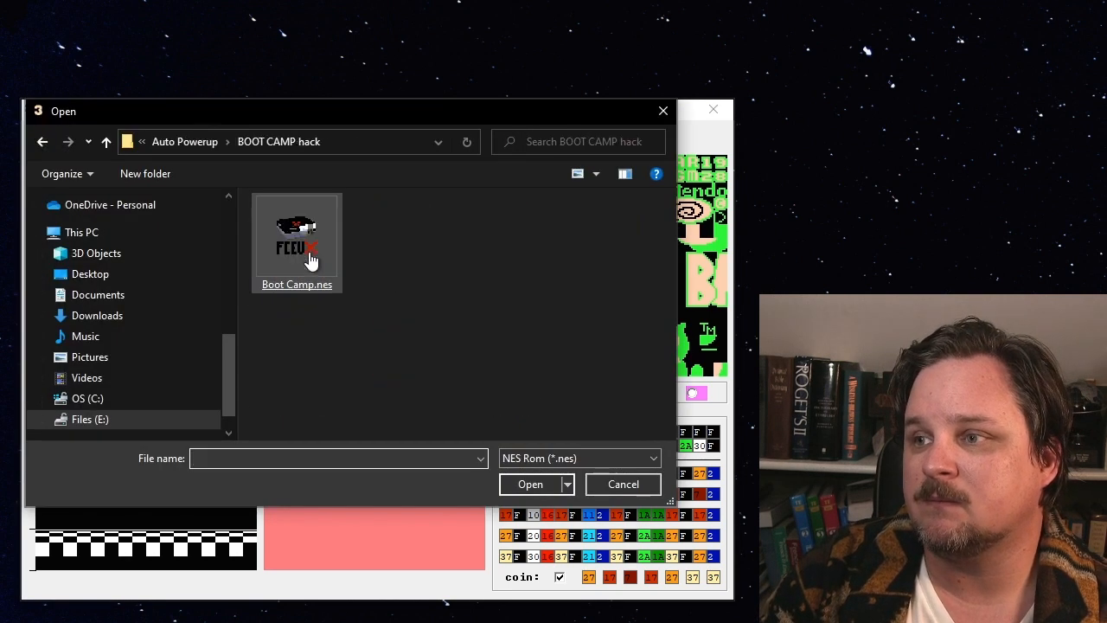
pyautogui.doubleClick(303, 262)
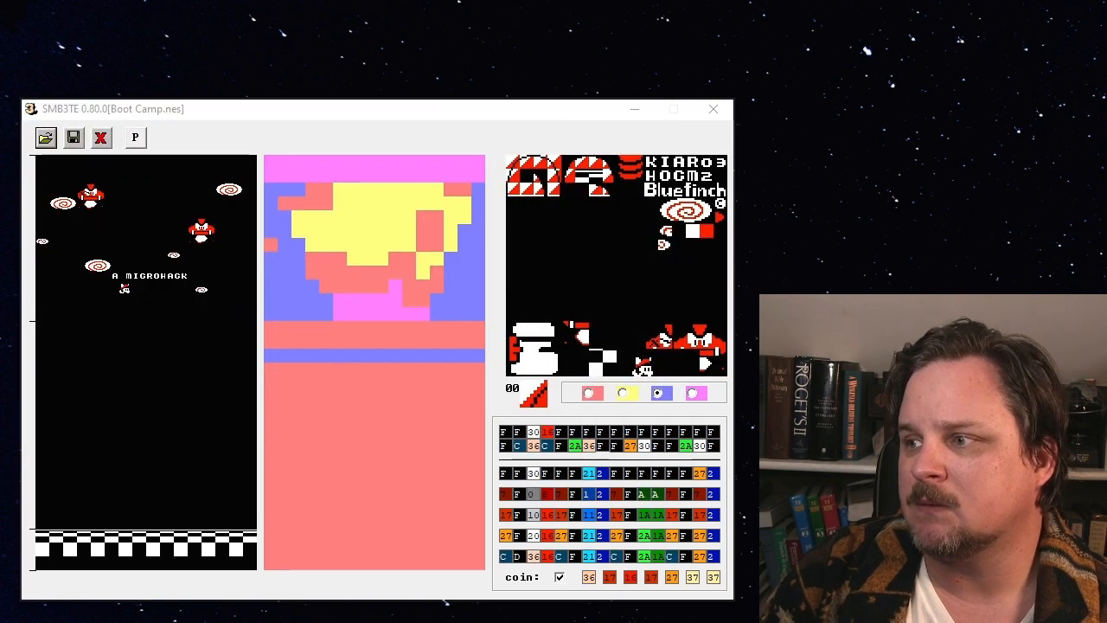
# Cycle the Boot Camp title screen preview through its palette stages to the final full-colour one
pyautogui.click(136, 138)
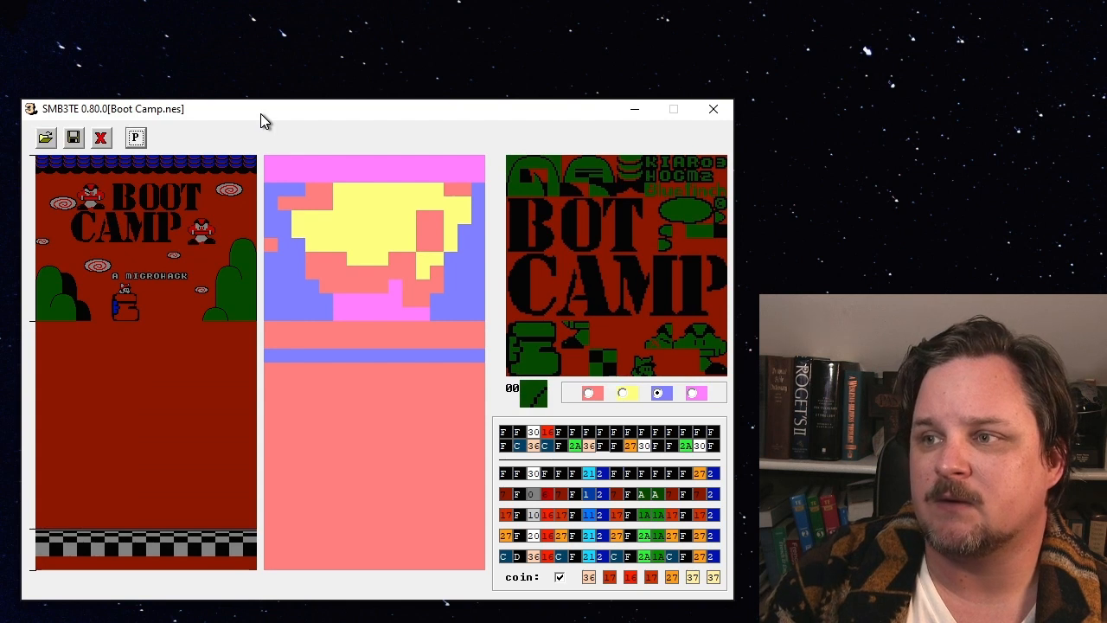
pyautogui.click(136, 138)
pyautogui.click(136, 138)
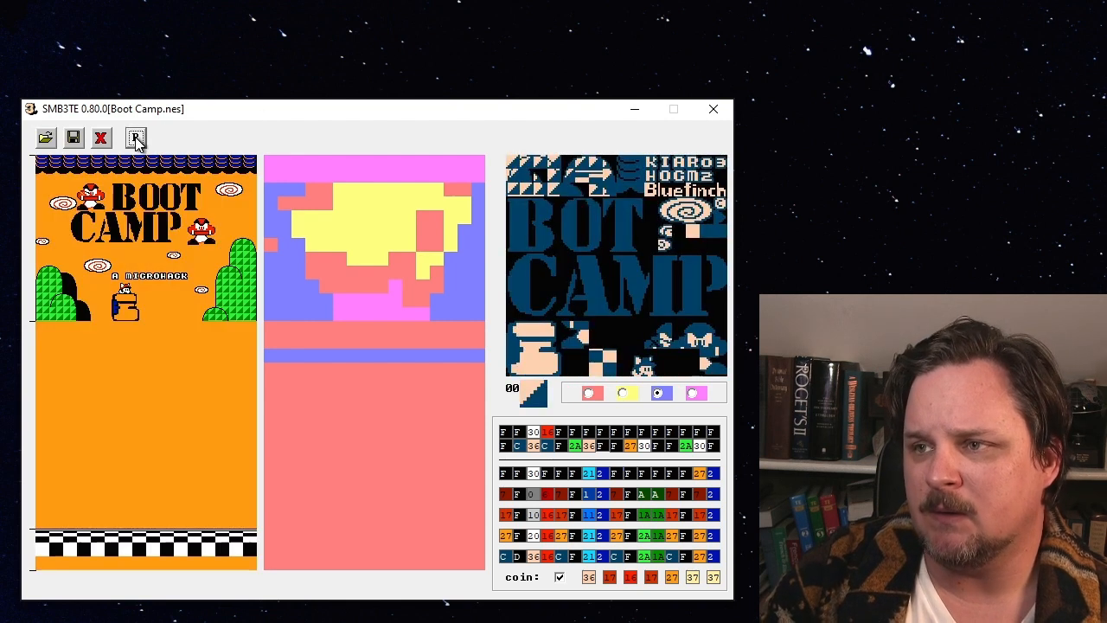
pyautogui.click(136, 139)
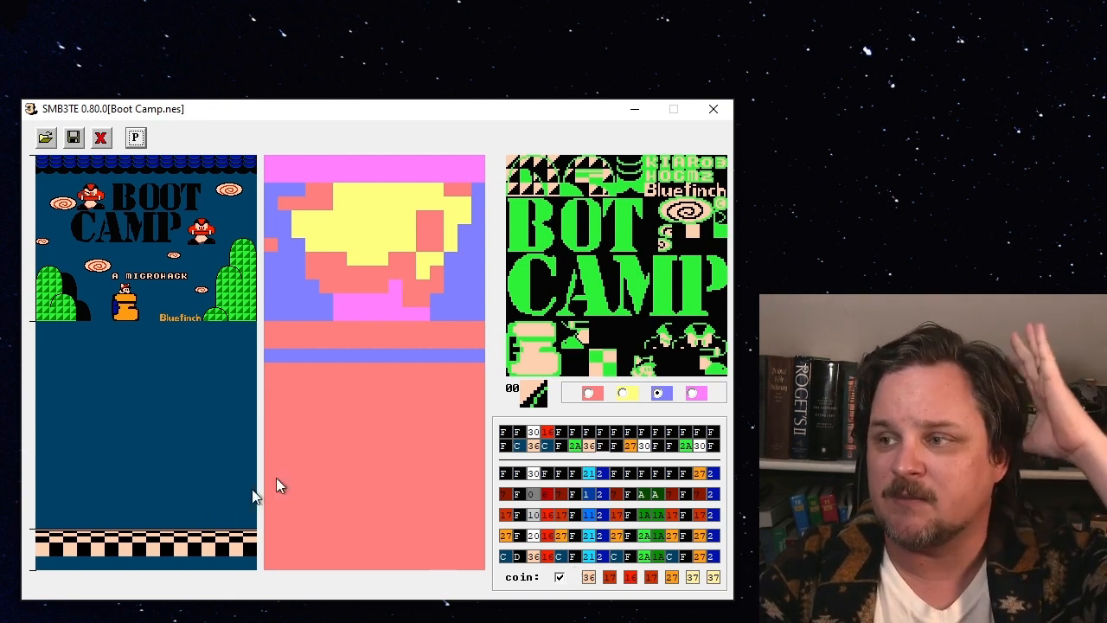
# Try colour 39 in the third slot of the second palette row and change it back to 36
pyautogui.click(533, 453)
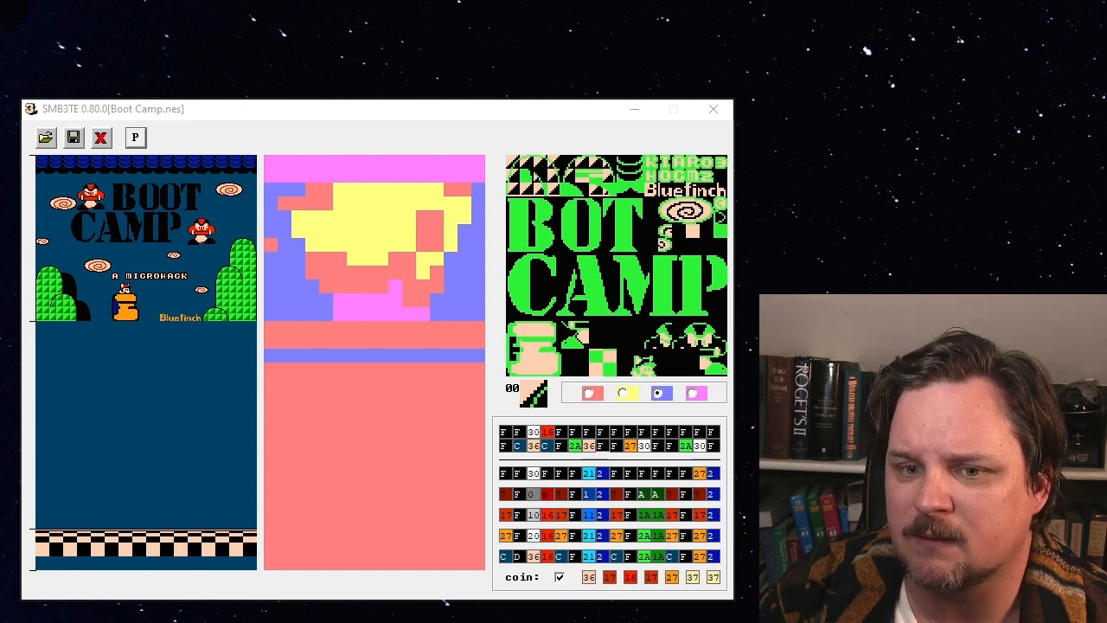
pyautogui.press('Return')
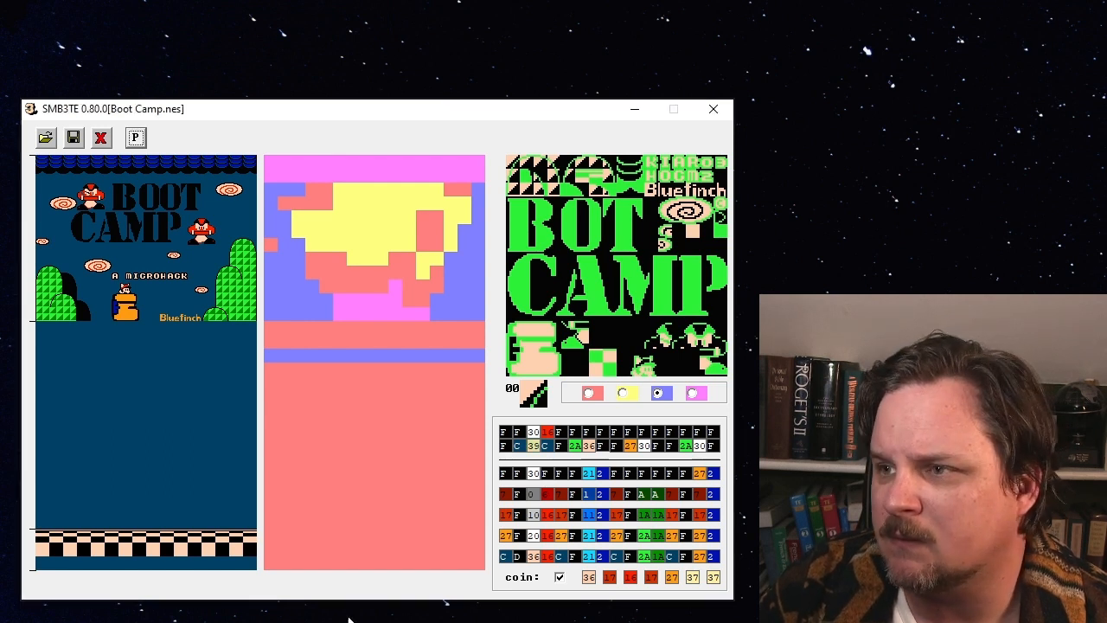
pyautogui.click(533, 446)
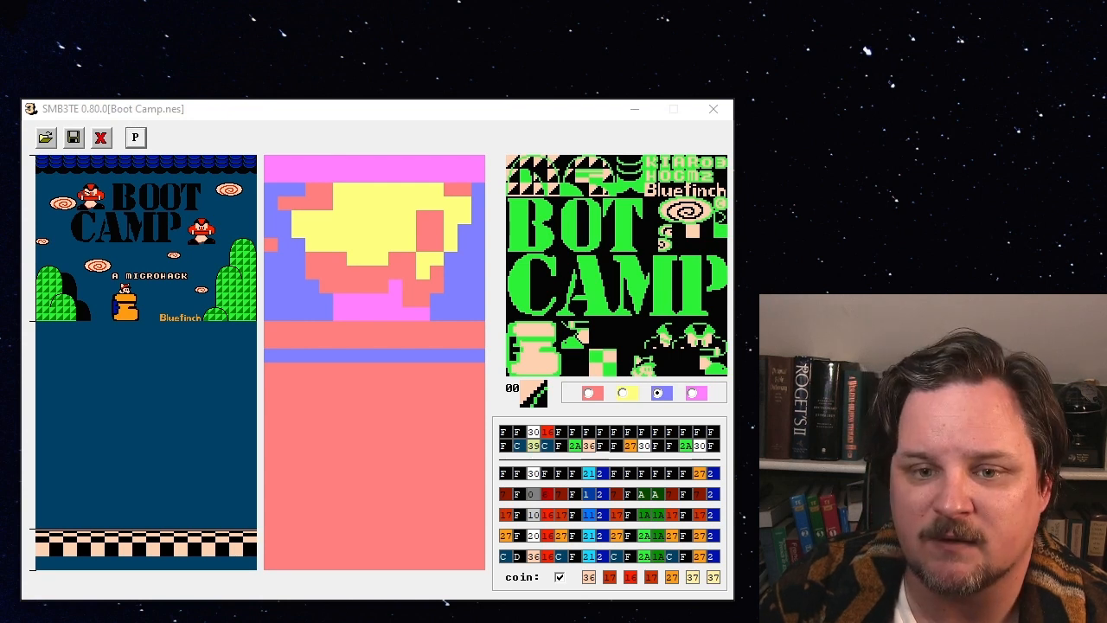
pyautogui.press('Return')
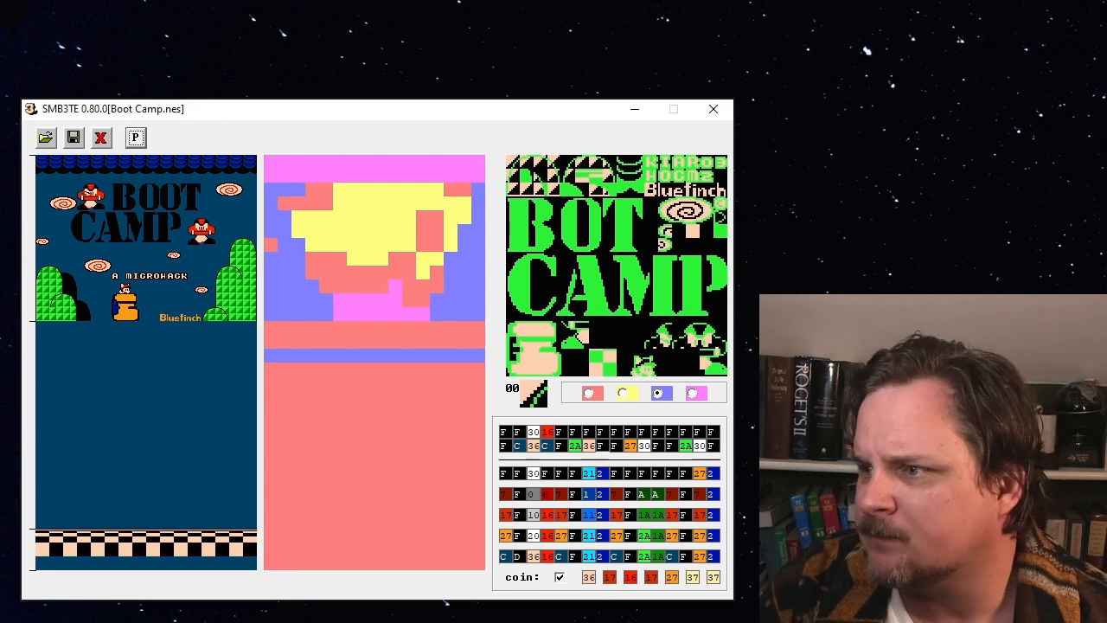
# Try colour 39 in the seventh slot of the second palette row and change it back to 36
pyautogui.click(588, 447)
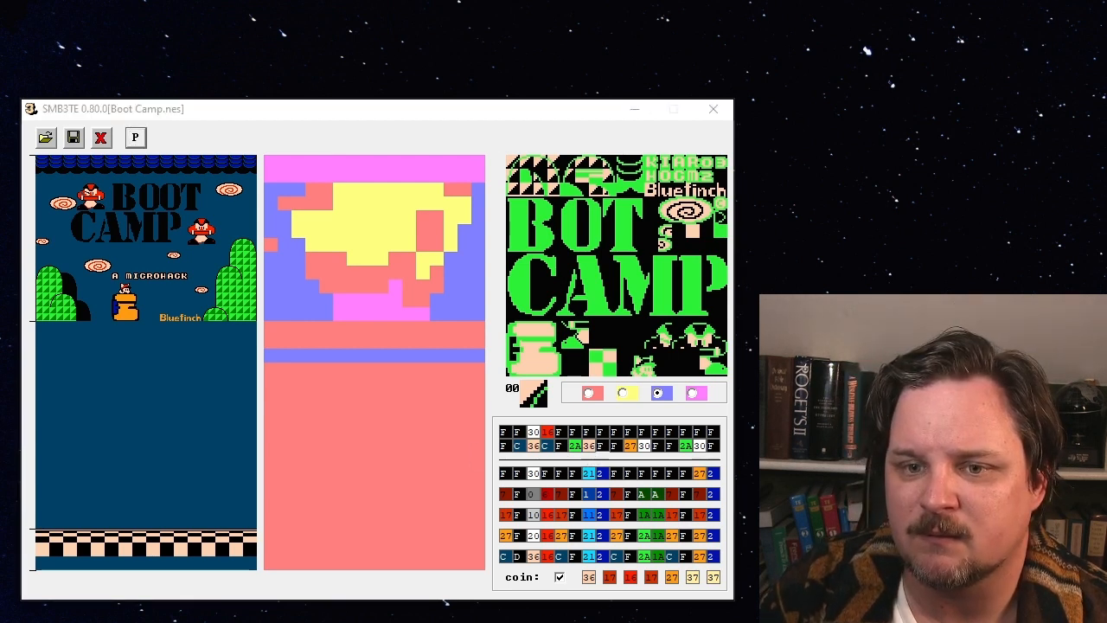
pyautogui.press('Return')
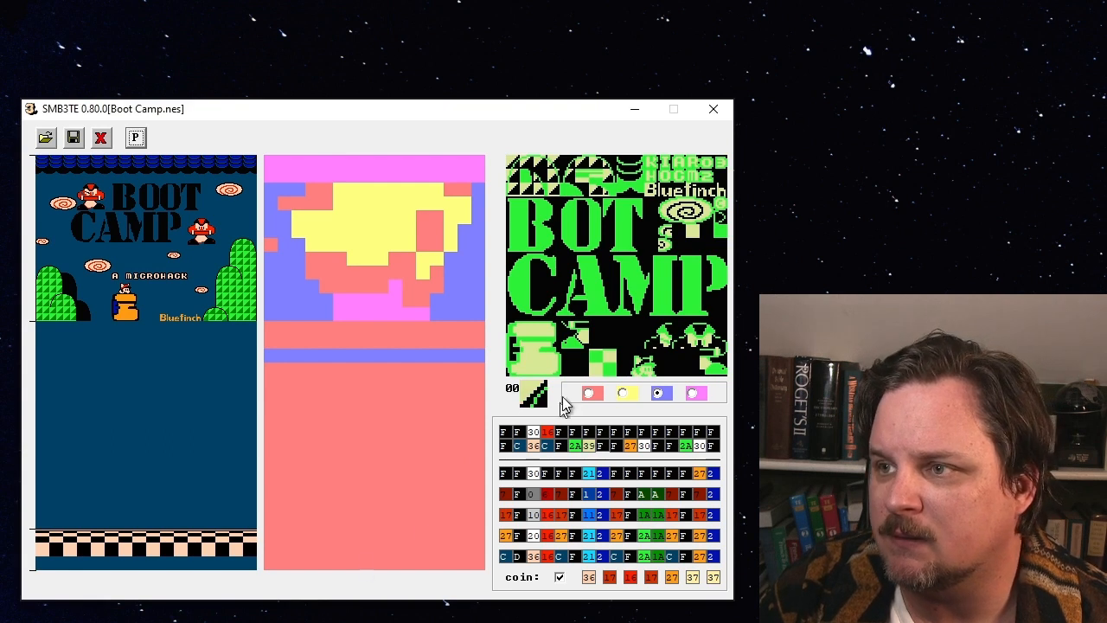
pyautogui.click(588, 446)
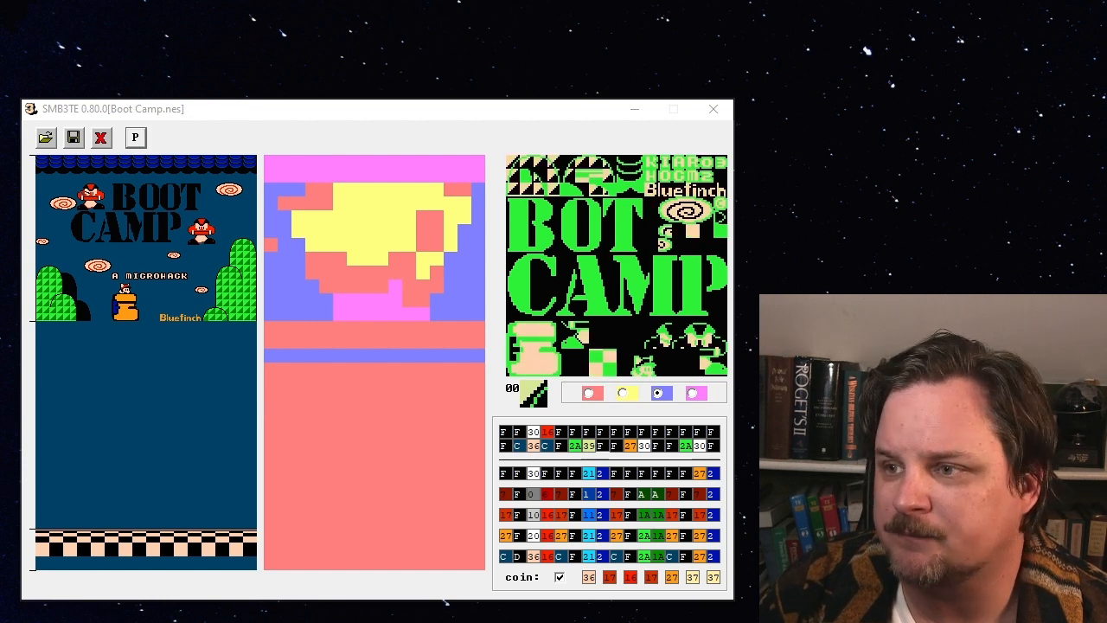
# Set the third slot of the bottom palette row to 39 and try tiles 00, F7, F6 and F5 just above the checkered floor
pyautogui.click(536, 560)
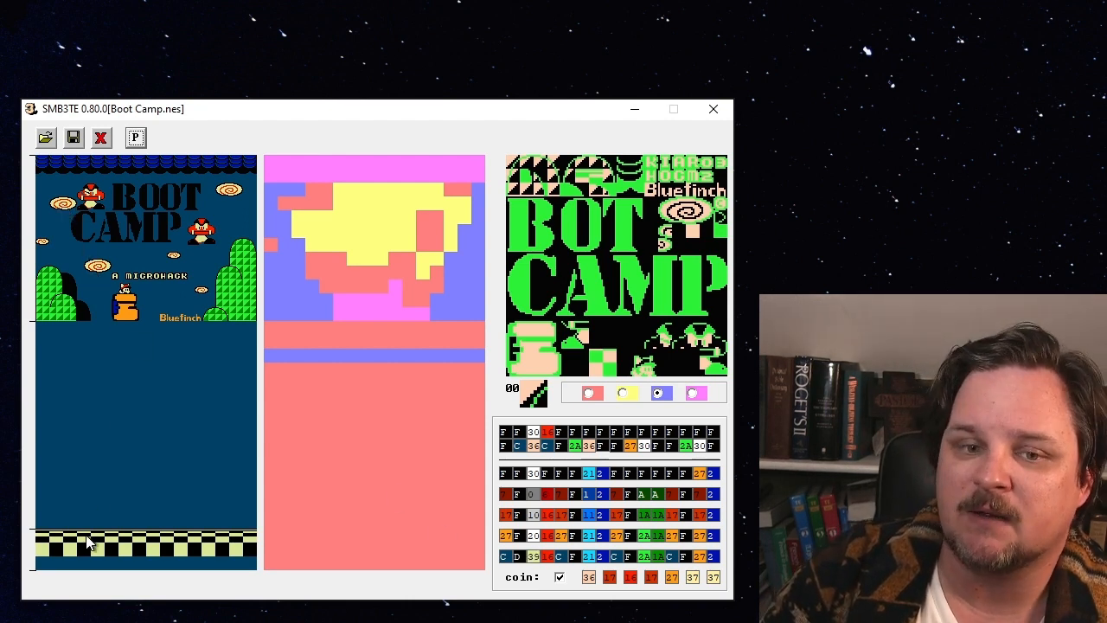
pyautogui.click(200, 526)
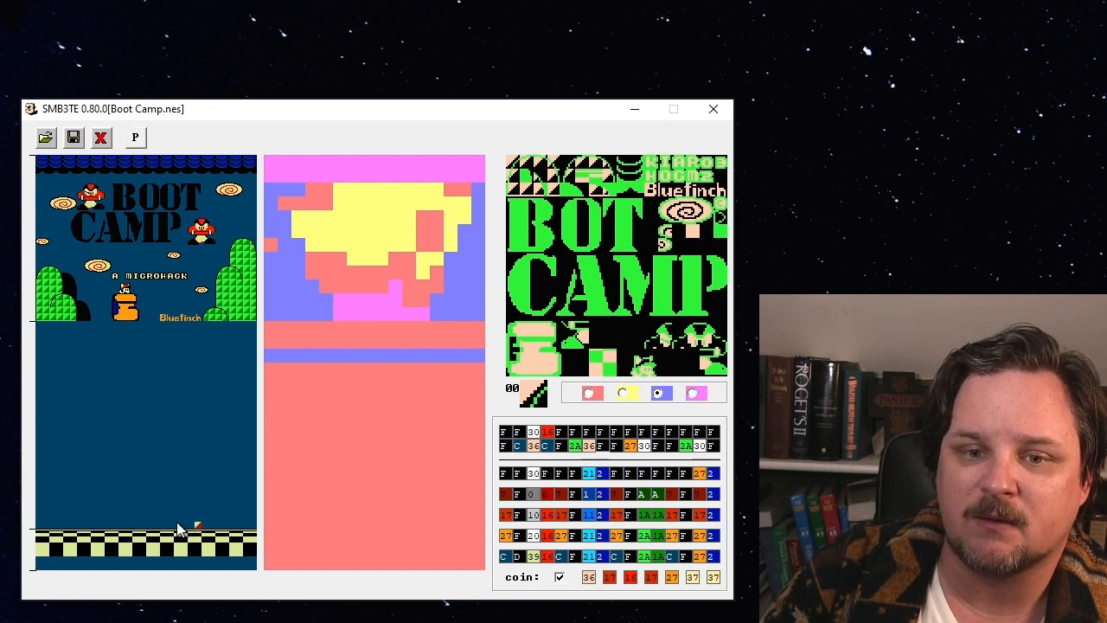
pyautogui.click(603, 372)
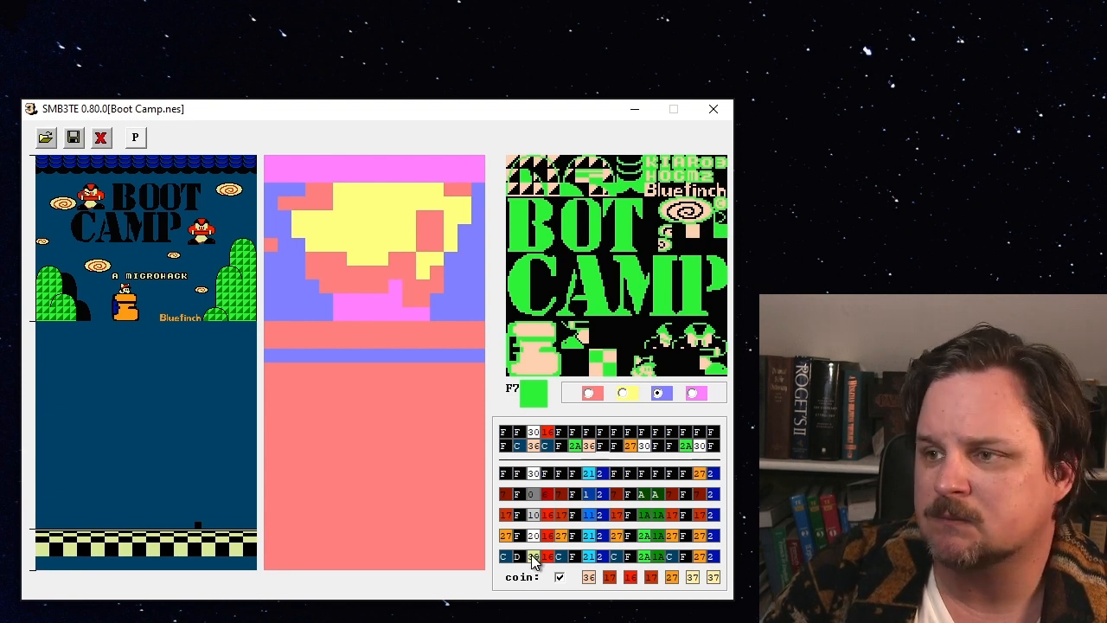
pyautogui.click(594, 369)
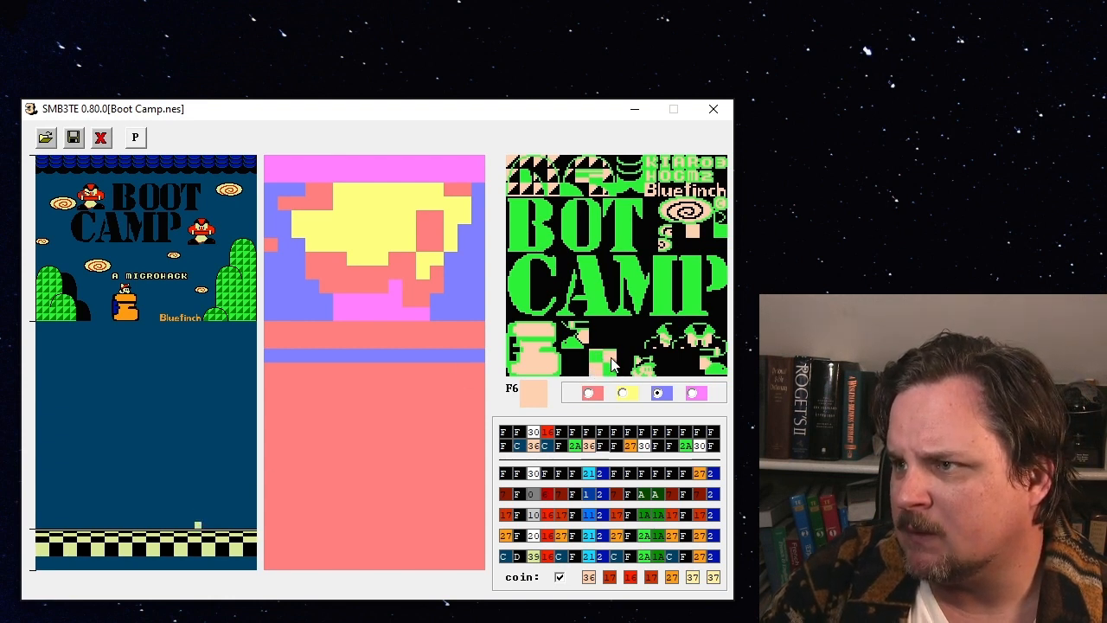
pyautogui.click(582, 370)
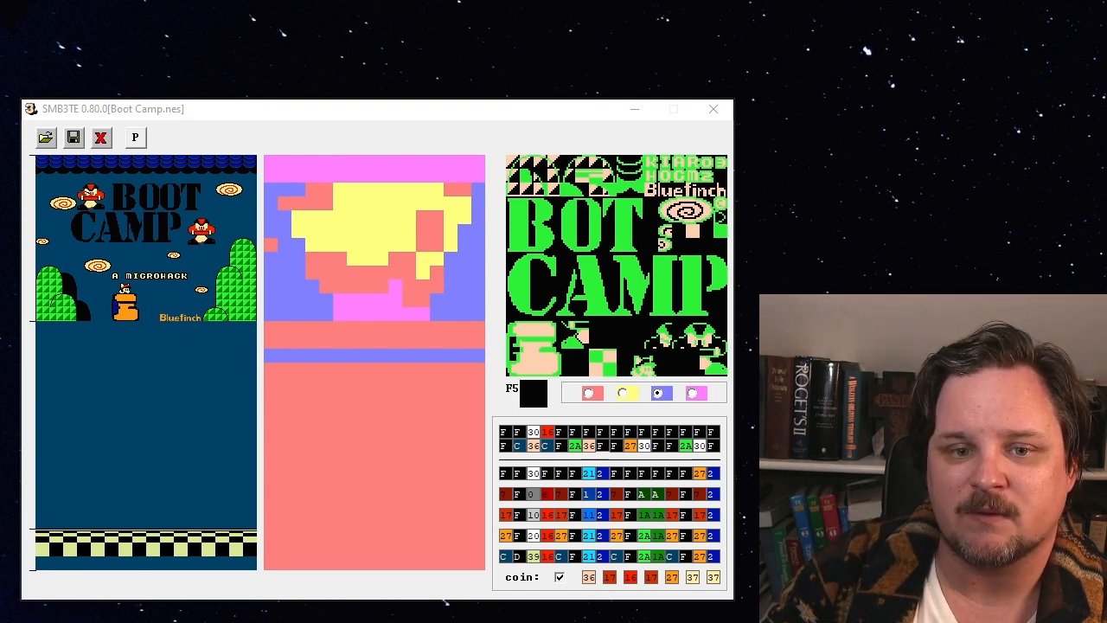
# Try colour 37 in the third slot of the bottom palette row and change it back to 36
pyautogui.click(533, 556)
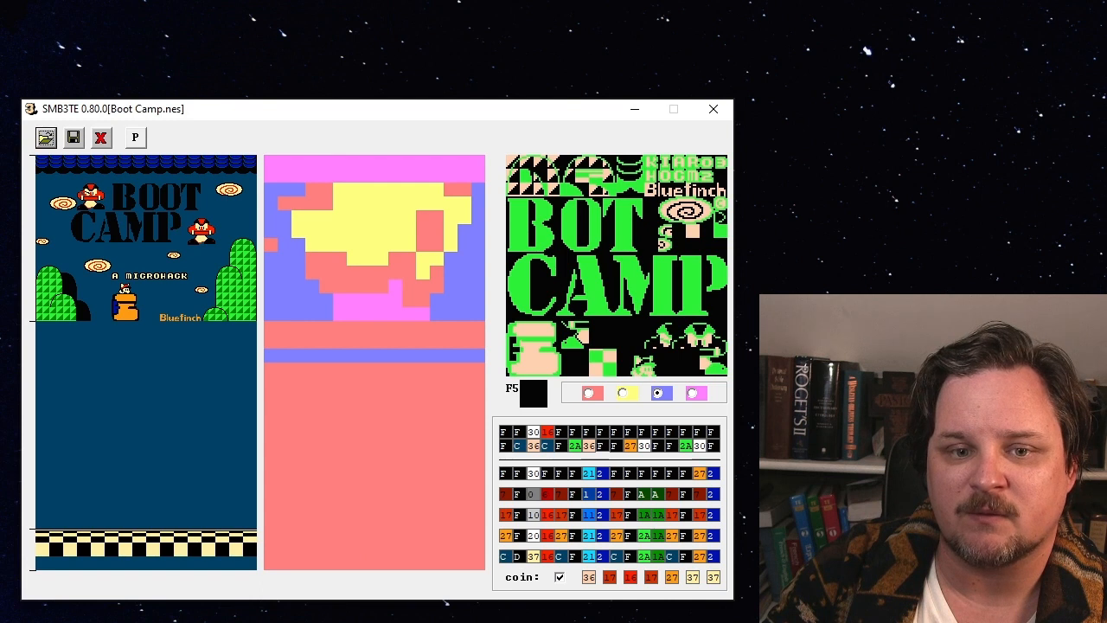
pyautogui.click(533, 556)
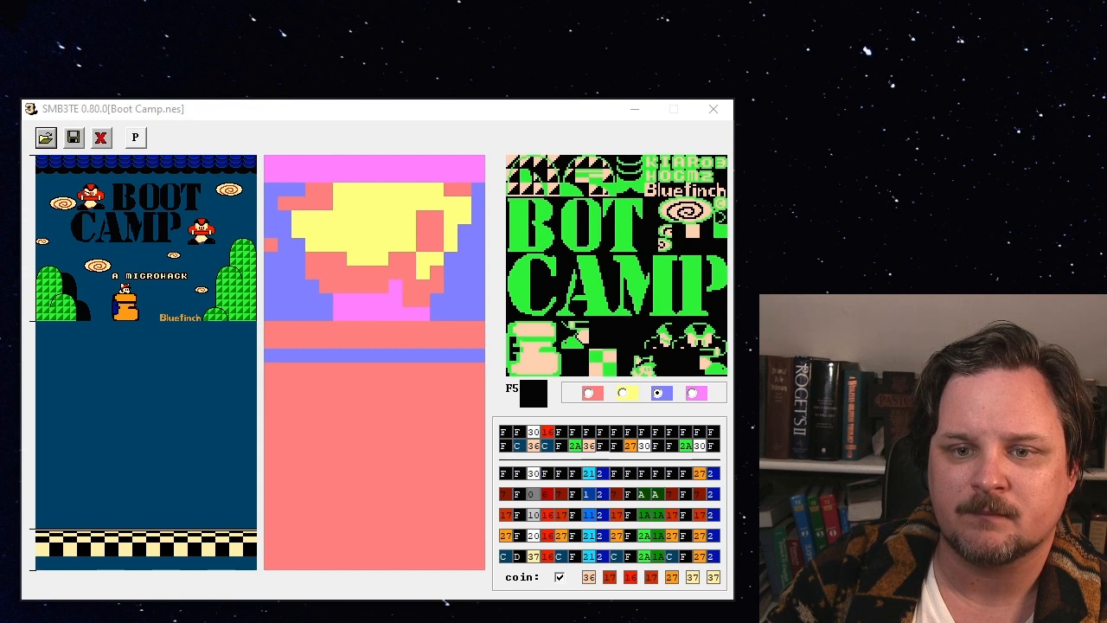
pyautogui.click(533, 557)
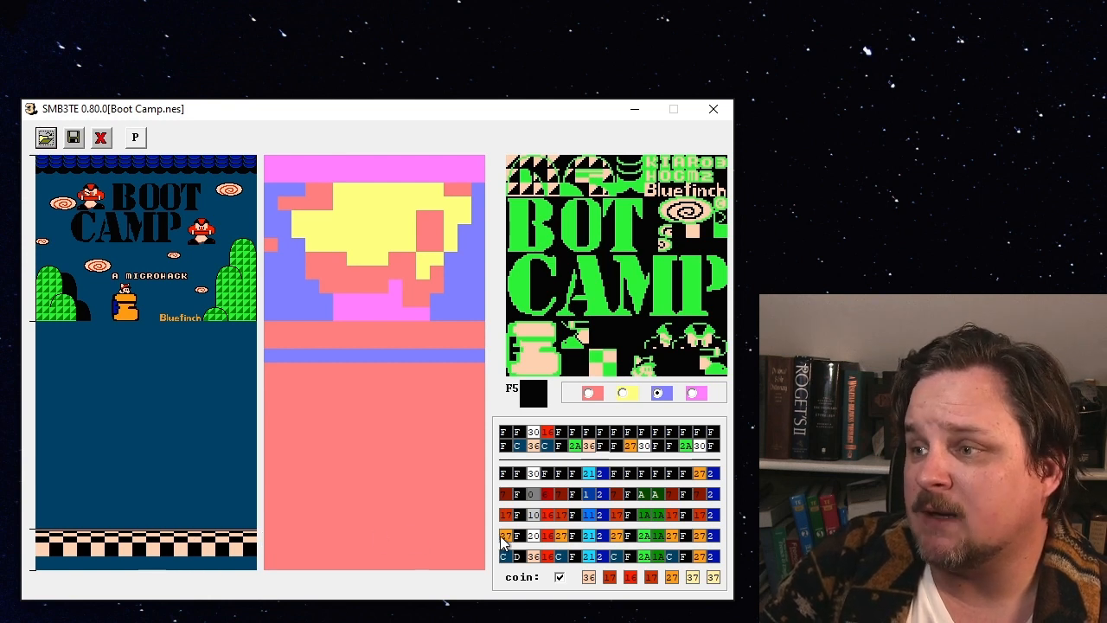
# Set the eleventh slot of the bottom palette row to colour 1C and open that slot's colour selection again
pyautogui.click(643, 556)
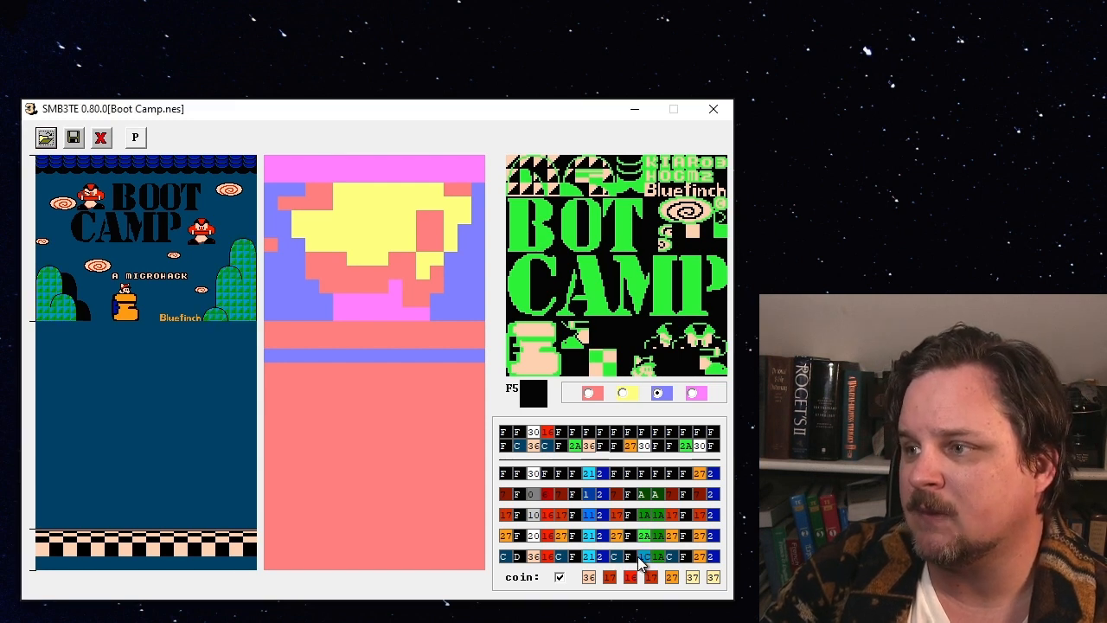
pyautogui.click(640, 560)
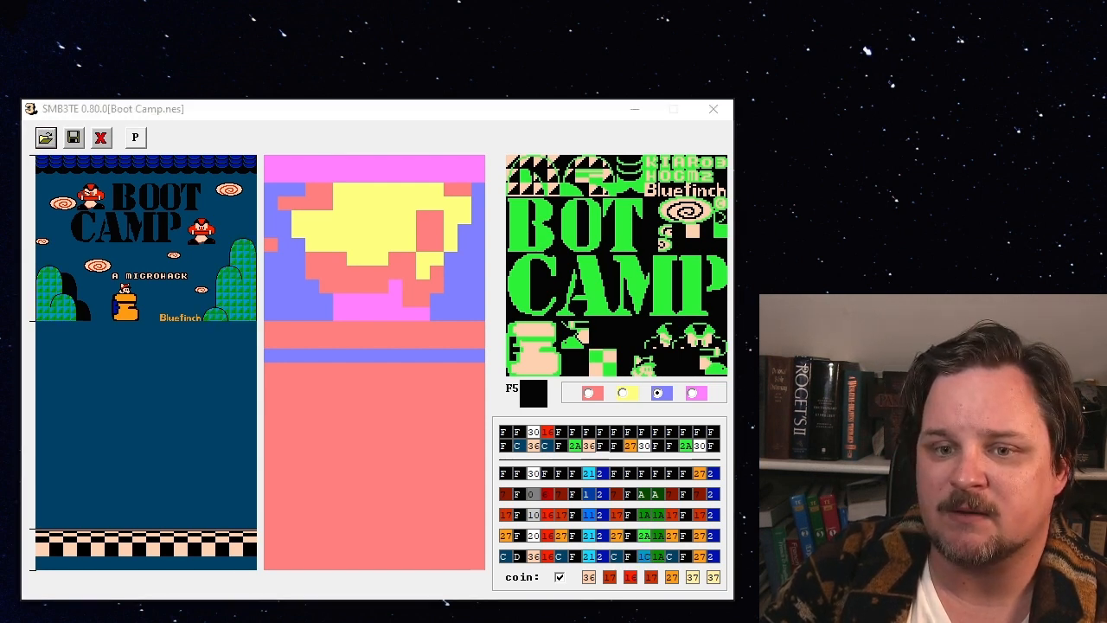